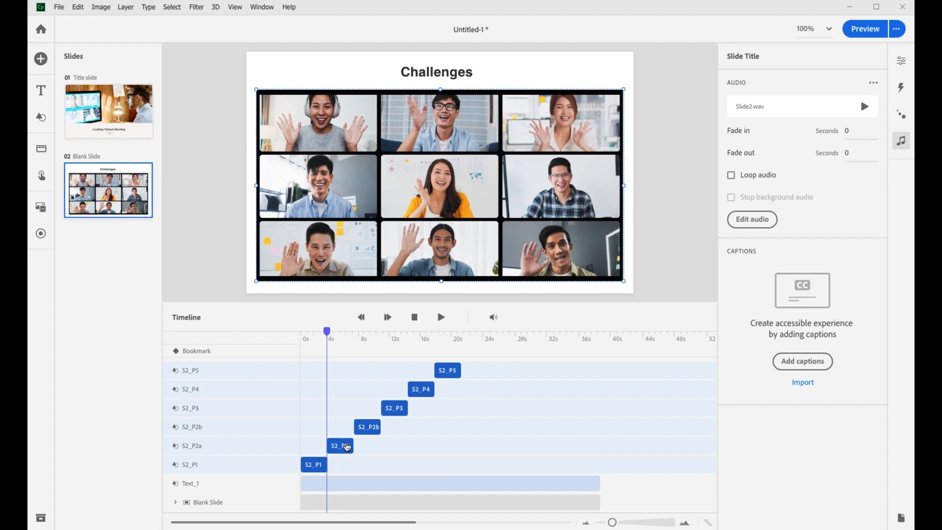
Retime pictures S2_P2a to S2_P5 back to back on the timeline, ending S2_P2a at 9.2 s, with S2_P3 12.2 s and S2_P4 7.3 s long
left_click(353, 446)
left_click_drag(353, 446, 369, 446)
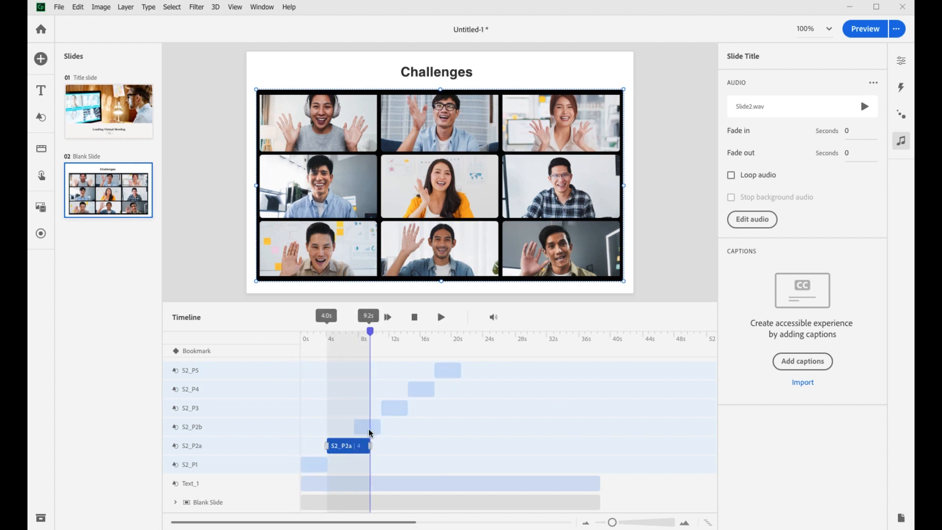
left_click(369, 430)
left_click(391, 409)
left_click(420, 387)
left_click(447, 369)
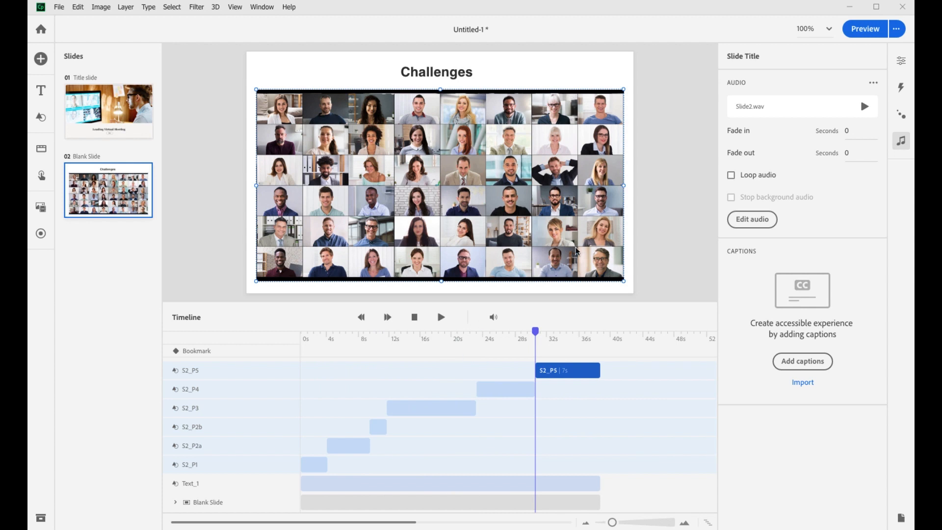
Apply the Fade in entrance animation to the picture S2_P1
left_click(901, 115)
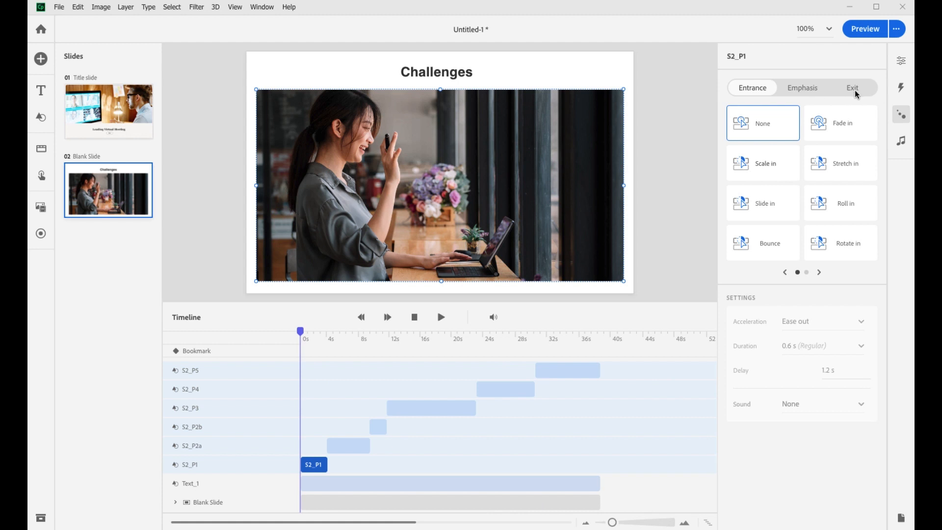
left_click(808, 91)
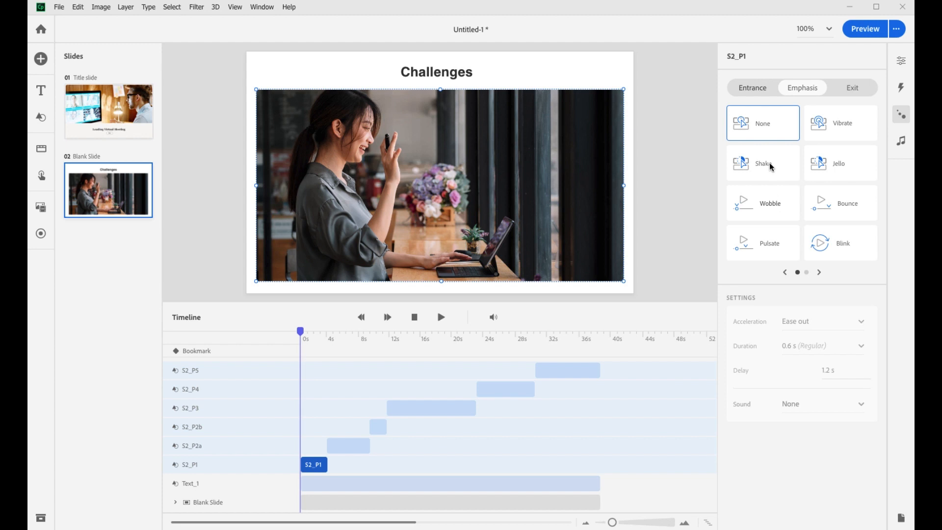
left_click(758, 89)
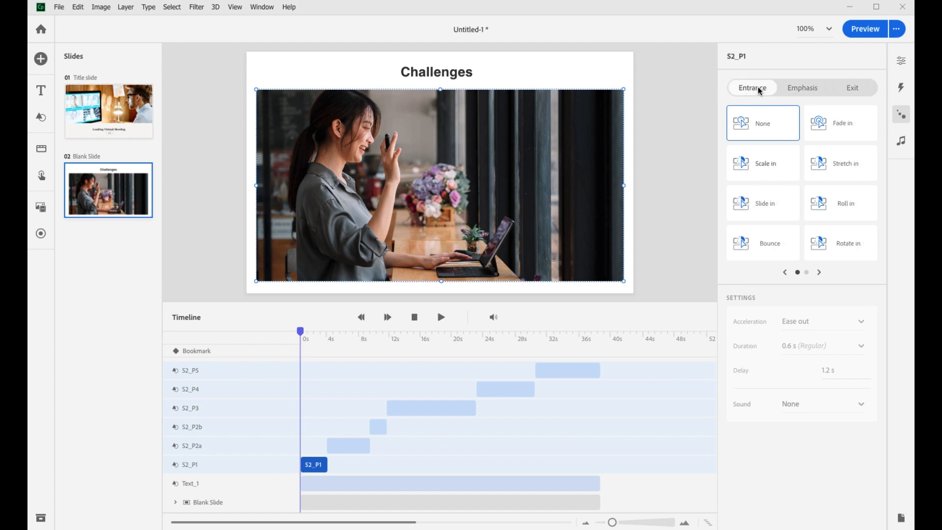
left_click(851, 128)
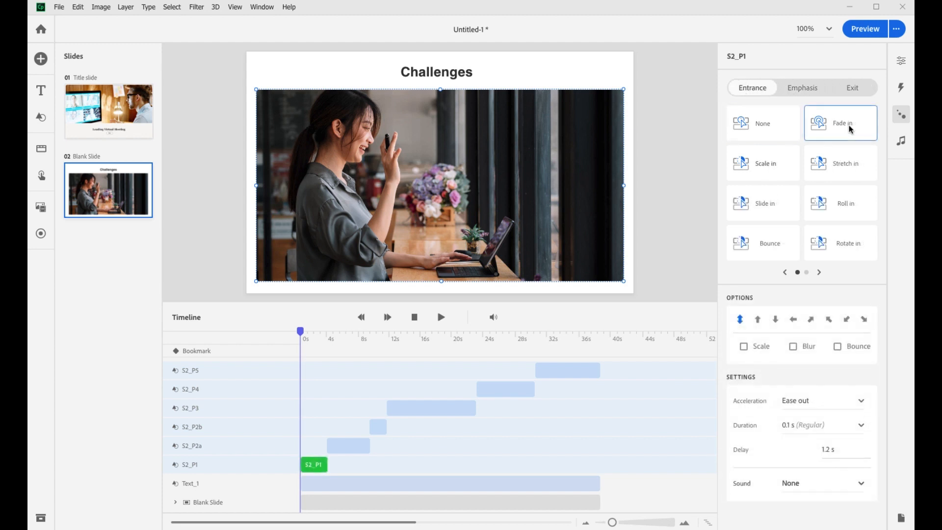
Copy S2_P1's animation to pictures S2_P2a, S2_P2b, S2_P3, S2_P4 and S2_P5, and play the slide's timeline
right_click(318, 461)
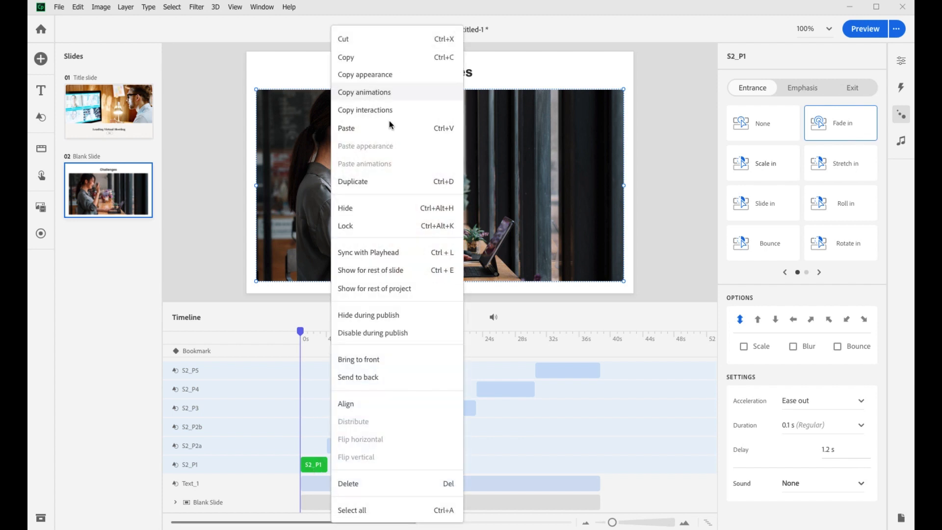
left_click(379, 92)
left_click(358, 448)
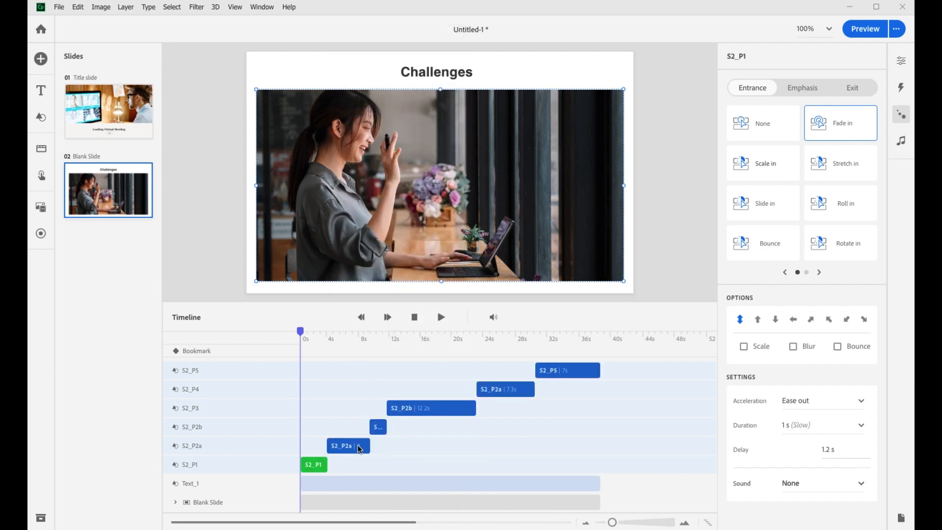
right_click(570, 370)
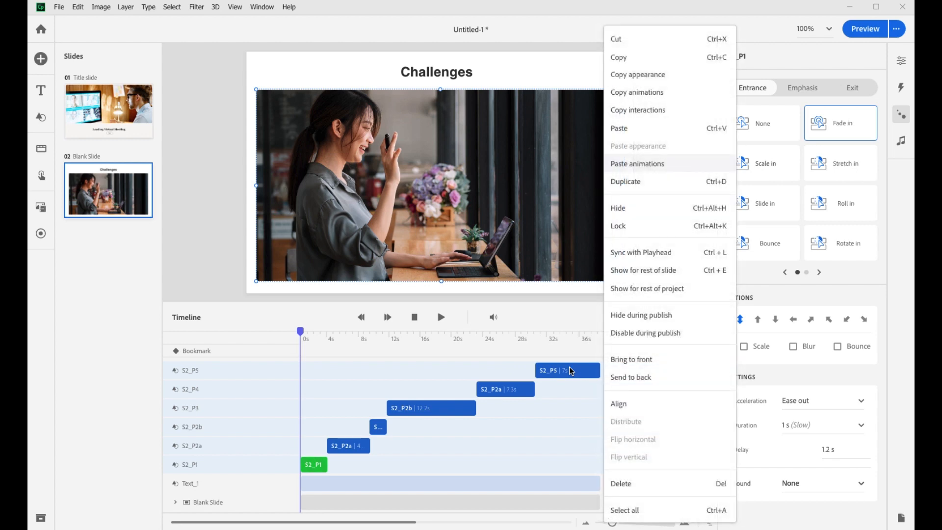
left_click(640, 163)
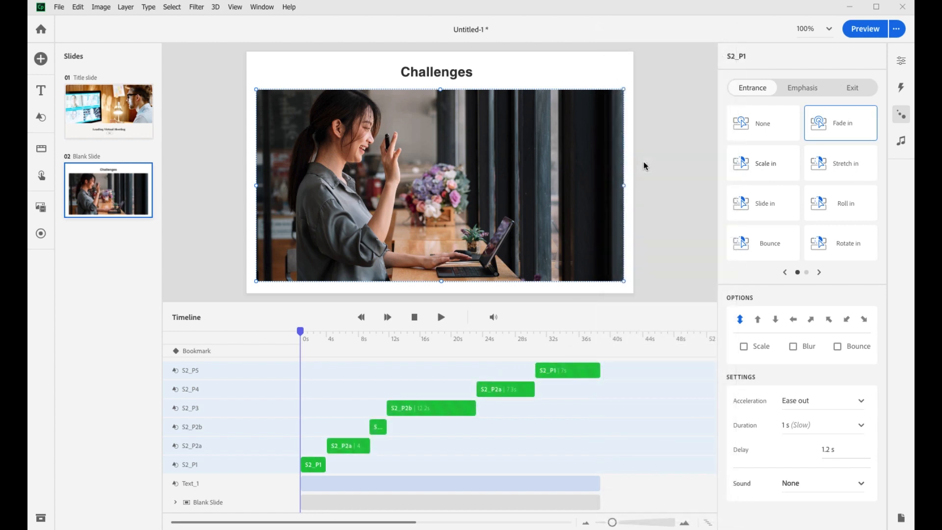
left_click(441, 317)
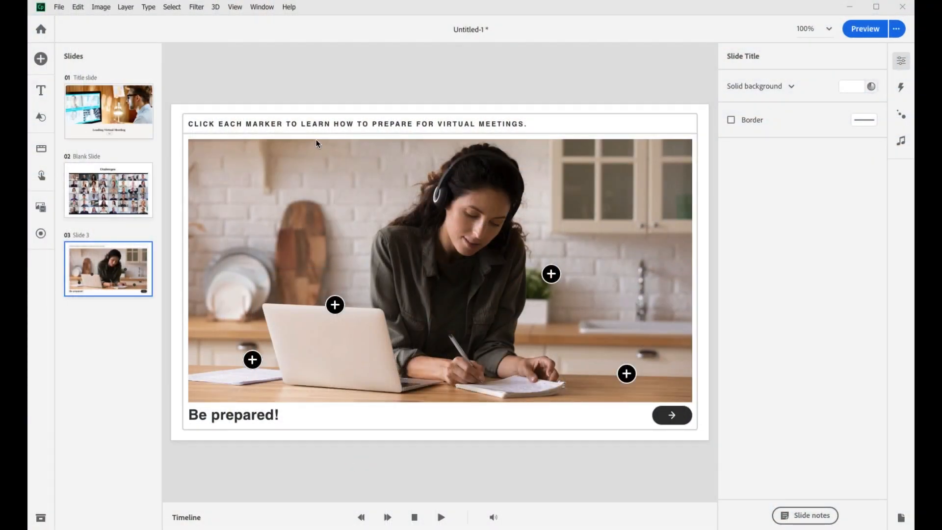
Examine the button states of marker M1 and the M1 to M4 states of the Content text box on slide 3
left_click(253, 363)
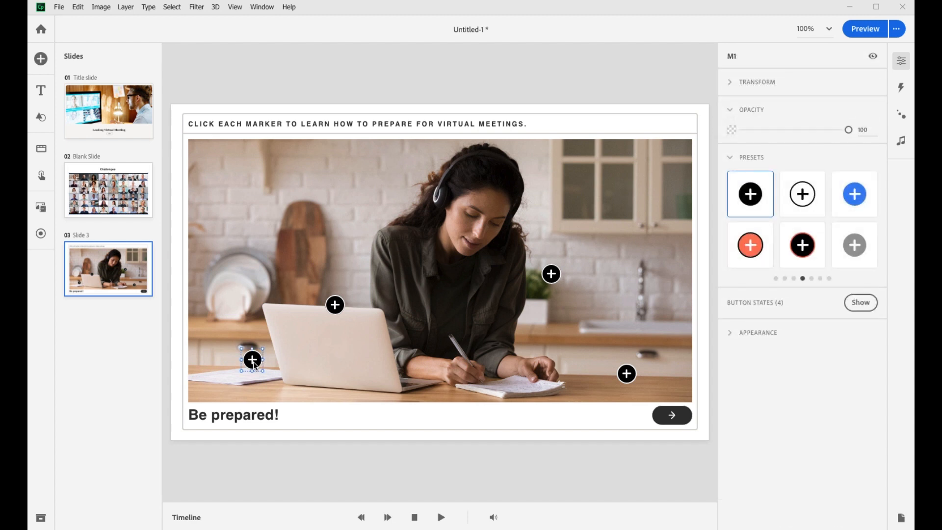
left_click(860, 303)
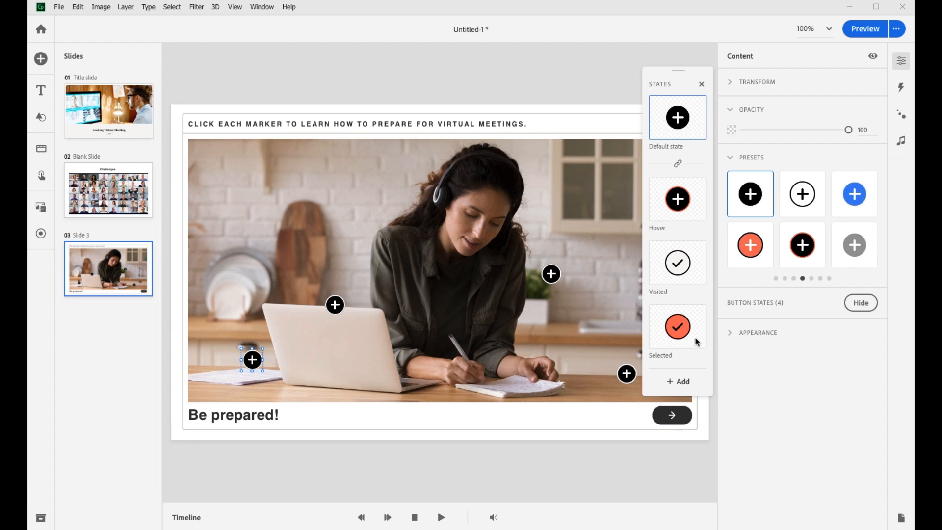
left_click(255, 322)
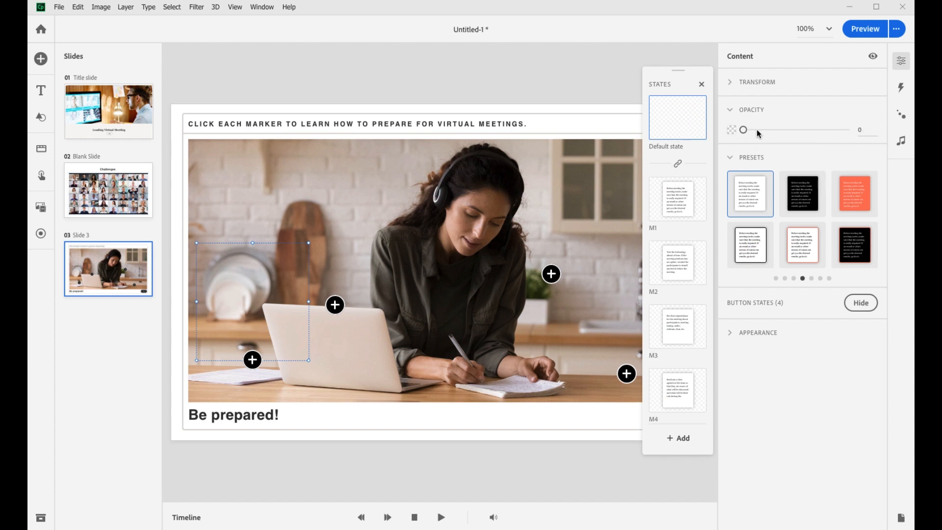
left_click(678, 198)
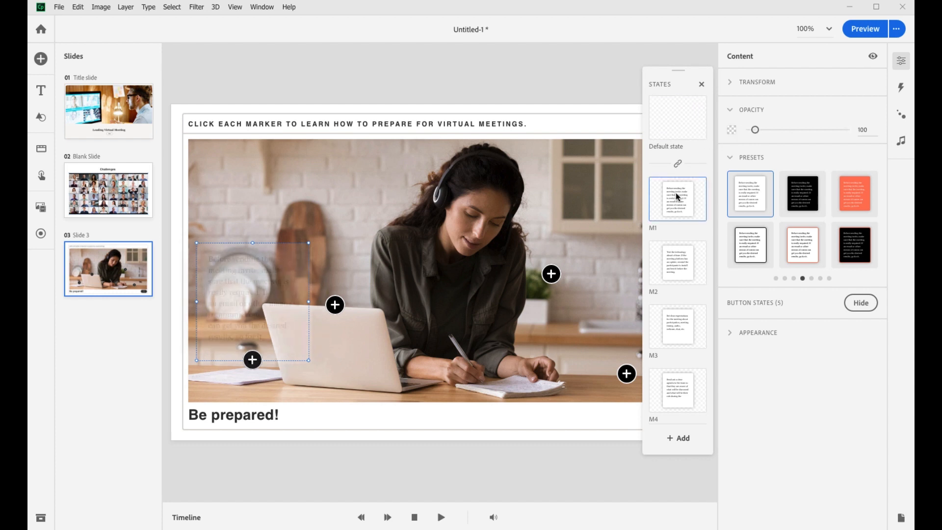
left_click(688, 260)
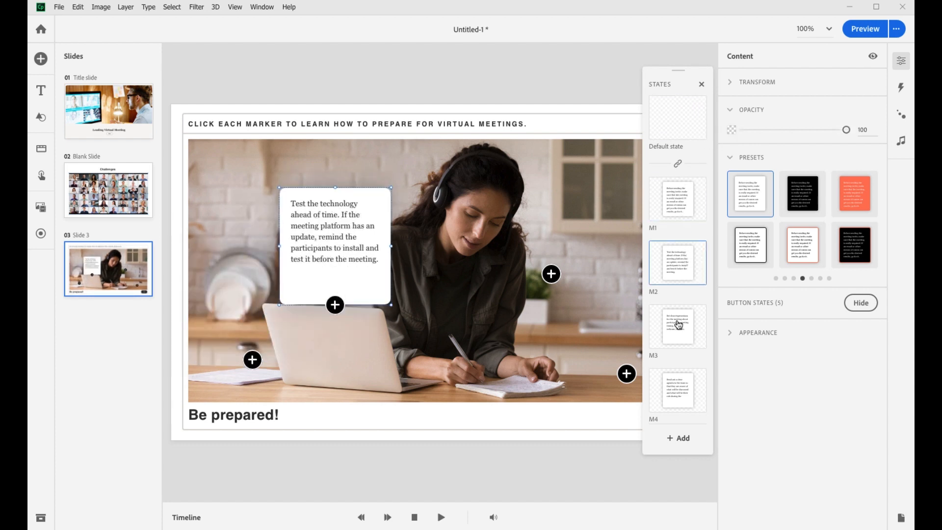
left_click(679, 325)
left_click(676, 387)
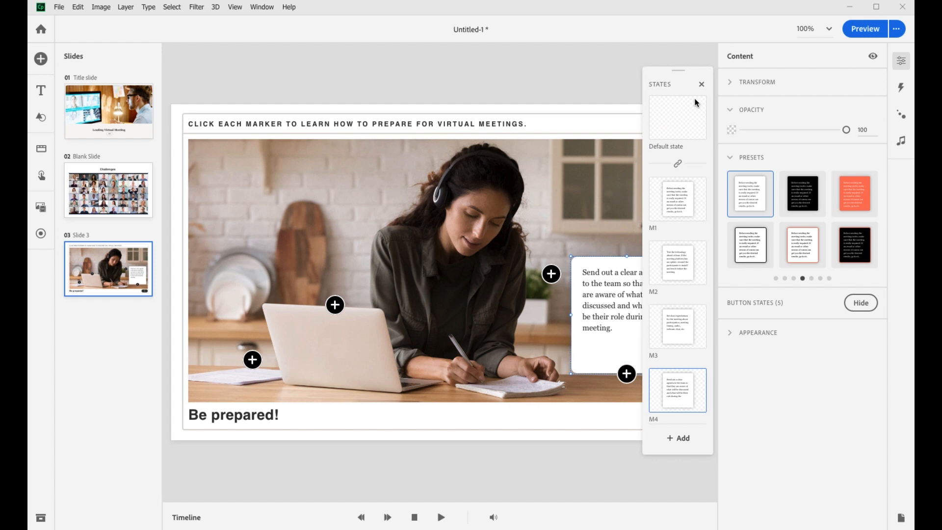
left_click(702, 84)
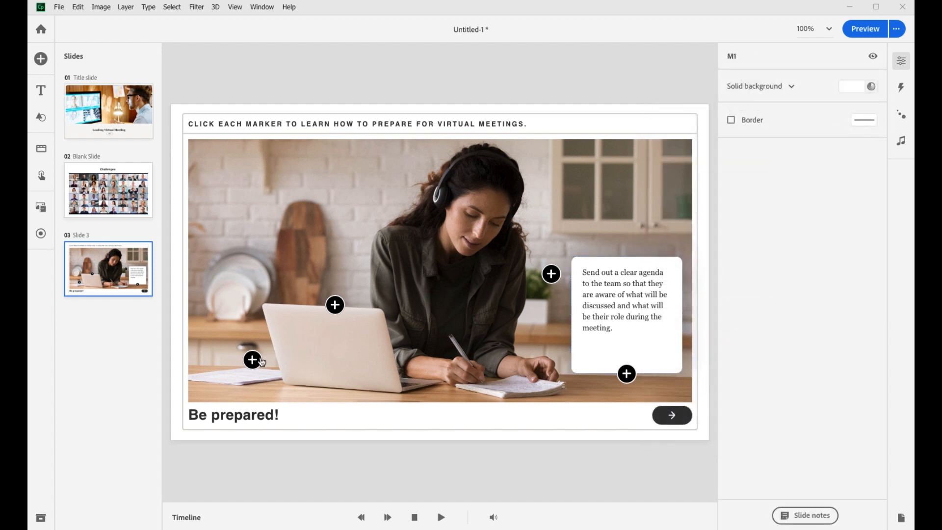
Add a click/tap interaction to marker M1 that sets the Content text box to state M1
left_click(253, 360)
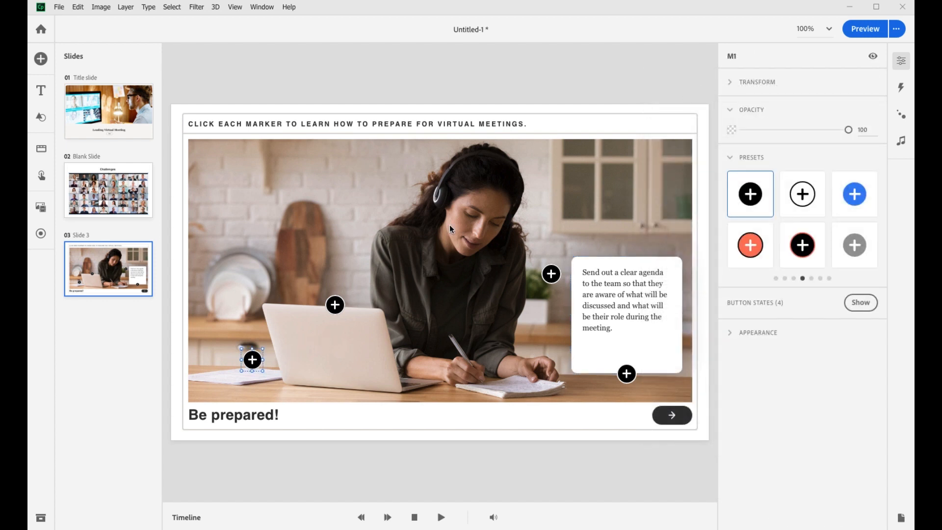
left_click(901, 88)
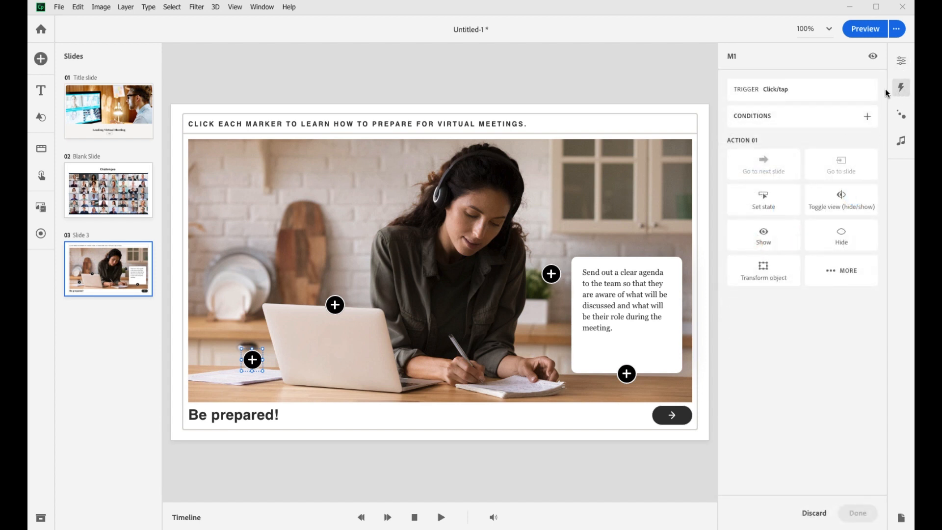
left_click(765, 191)
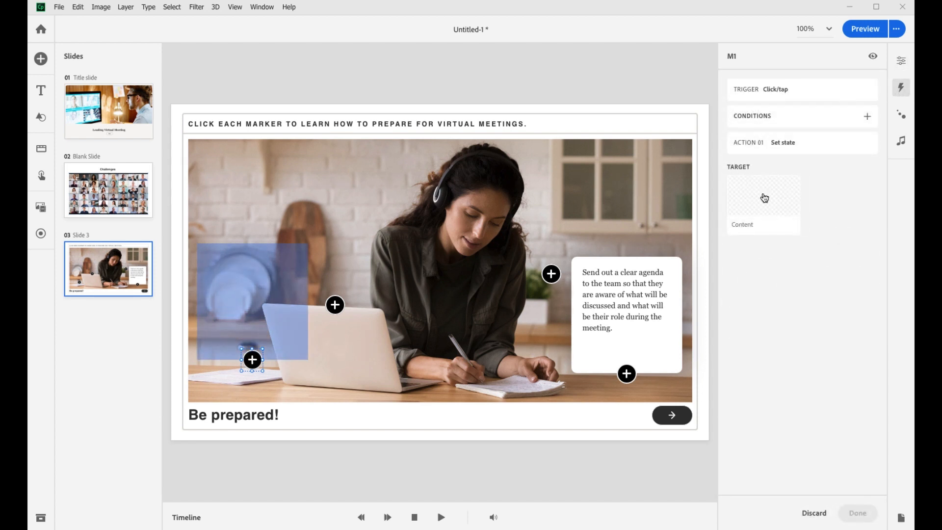
left_click(764, 197)
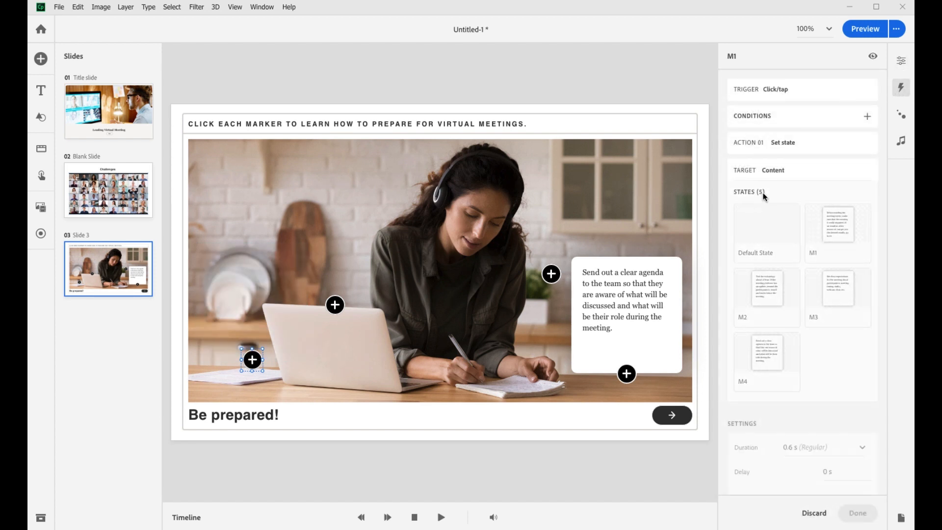
left_click(830, 218)
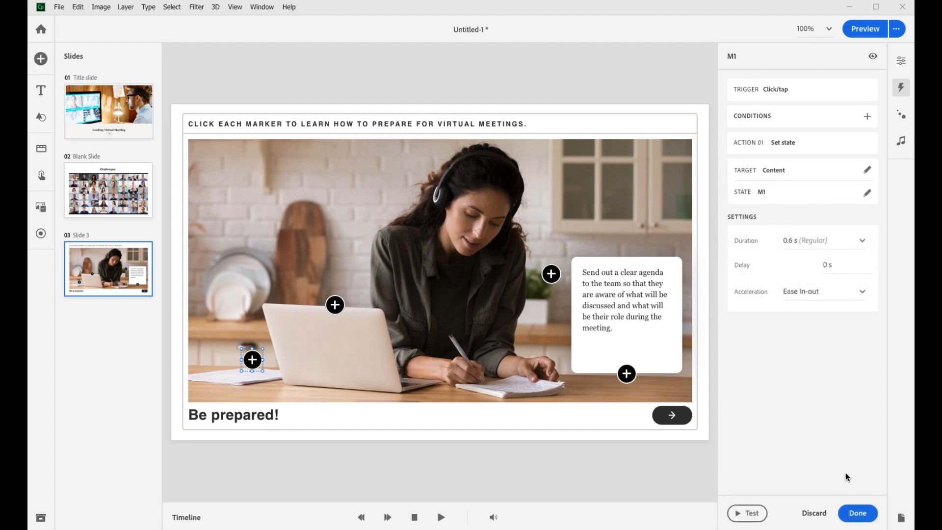
left_click(857, 513)
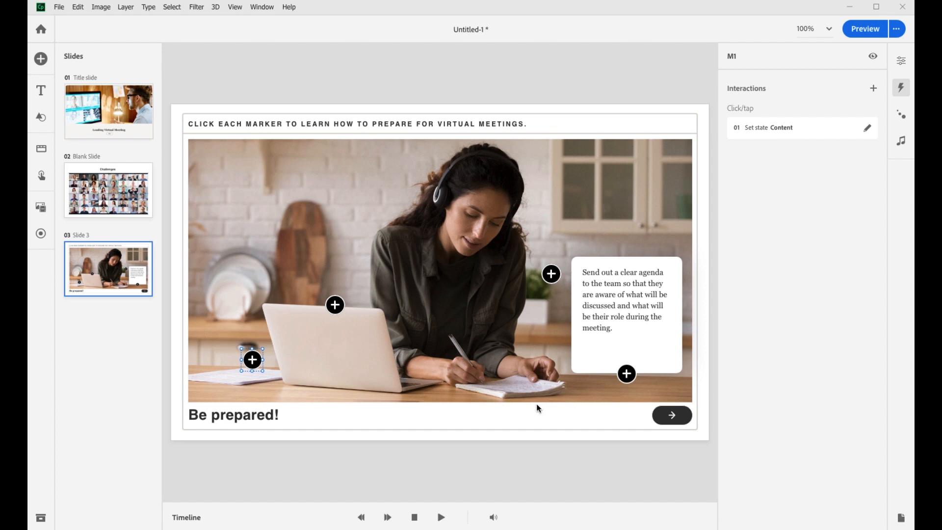
Copy marker M1's interaction and paste it onto markers M2, M3 and M4 together
right_click(252, 362)
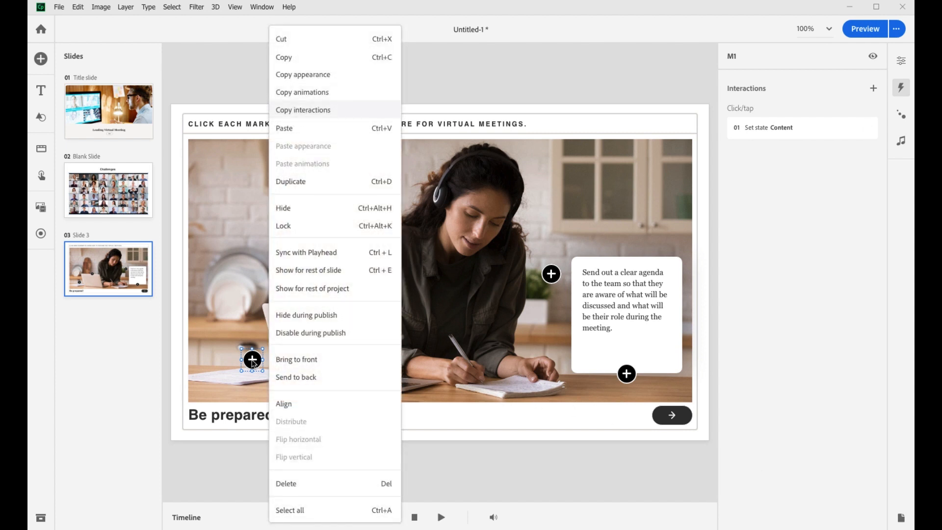
left_click(302, 110)
left_click(337, 306)
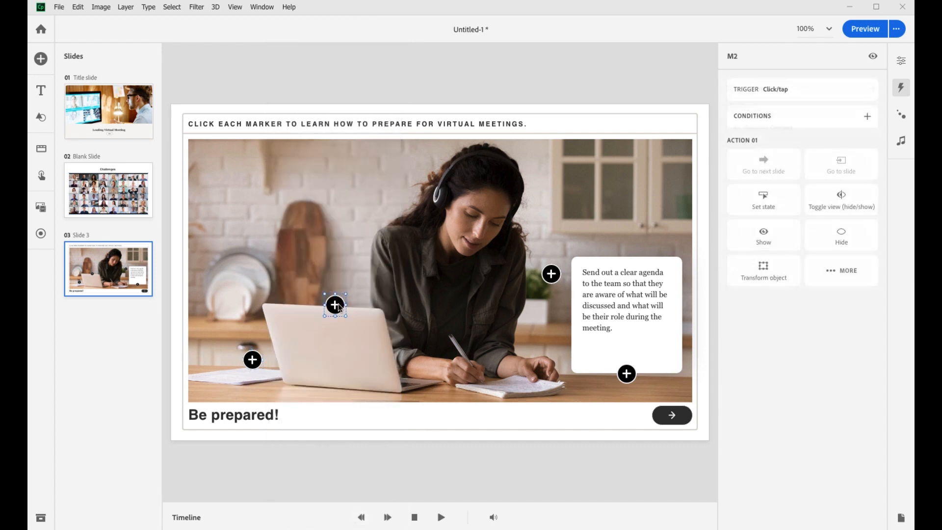
left_click(548, 278, "shift")
left_click(625, 374, "shift")
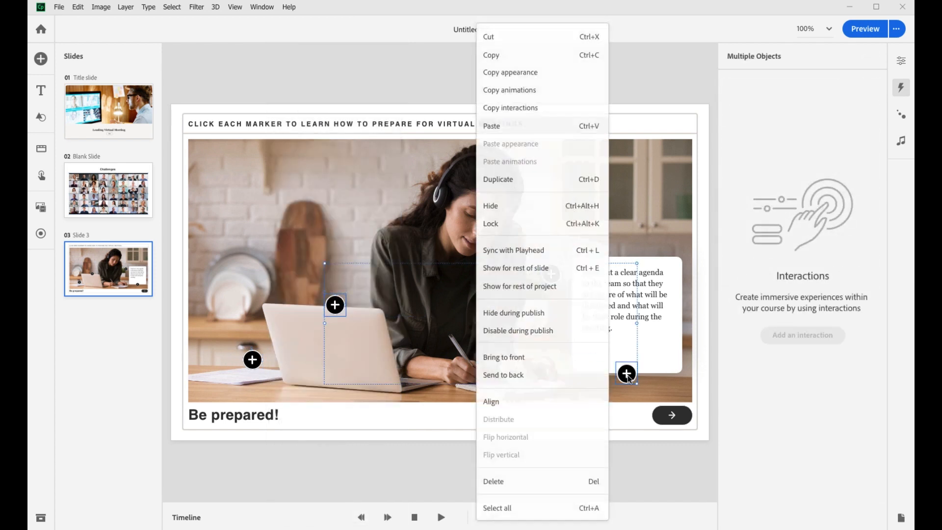
right_click(627, 376)
left_click(492, 126)
Change marker M2's interaction so that it sets the Content text box to state M2
left_click(336, 307)
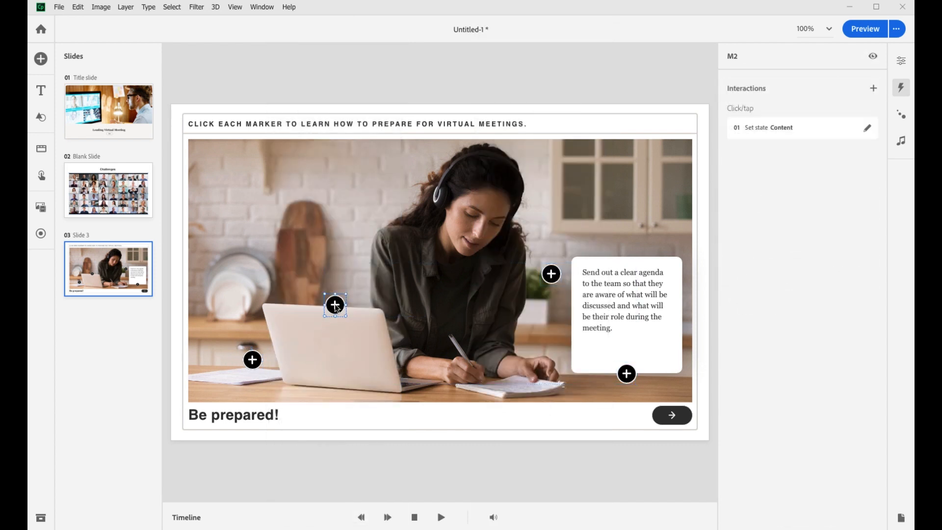
left_click(790, 131)
left_click(783, 335)
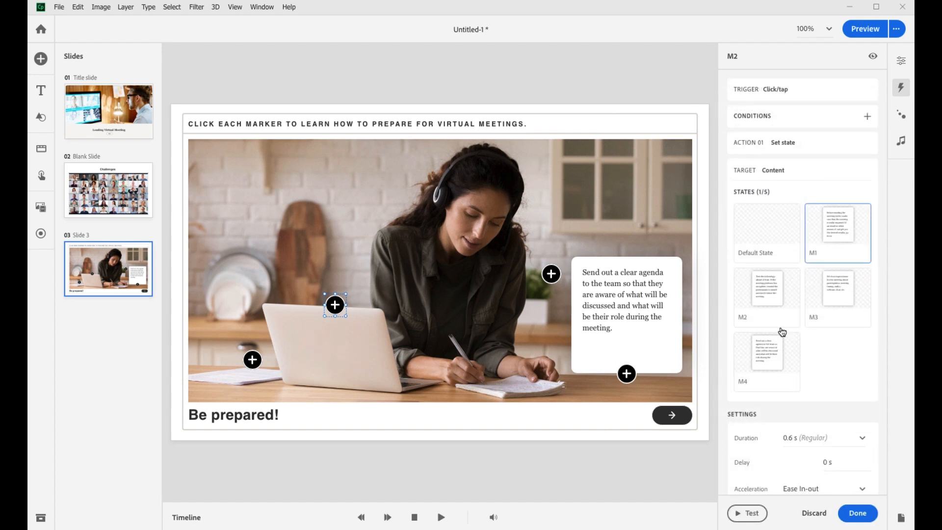
left_click(770, 298)
left_click(862, 514)
Change marker M3's interaction so that it sets the Content text box to state M3
left_click(551, 274)
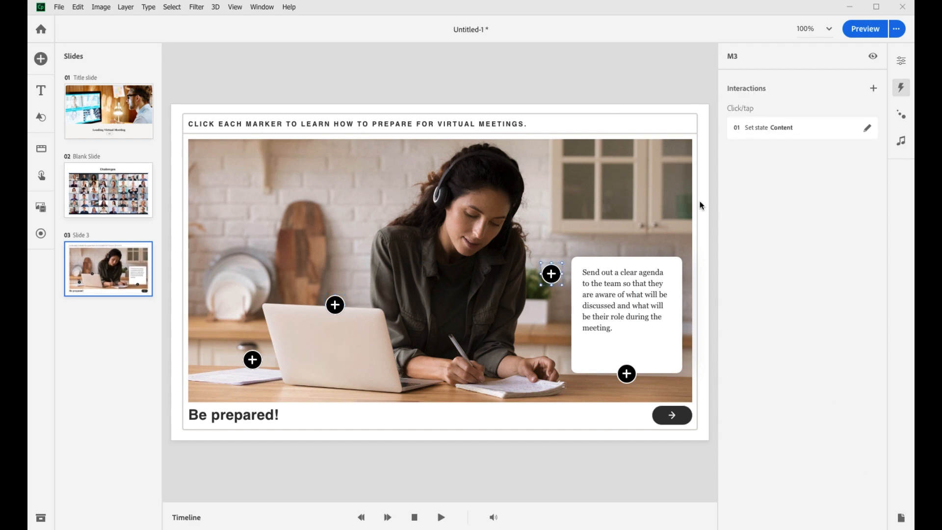
left_click(780, 132)
left_click(780, 329)
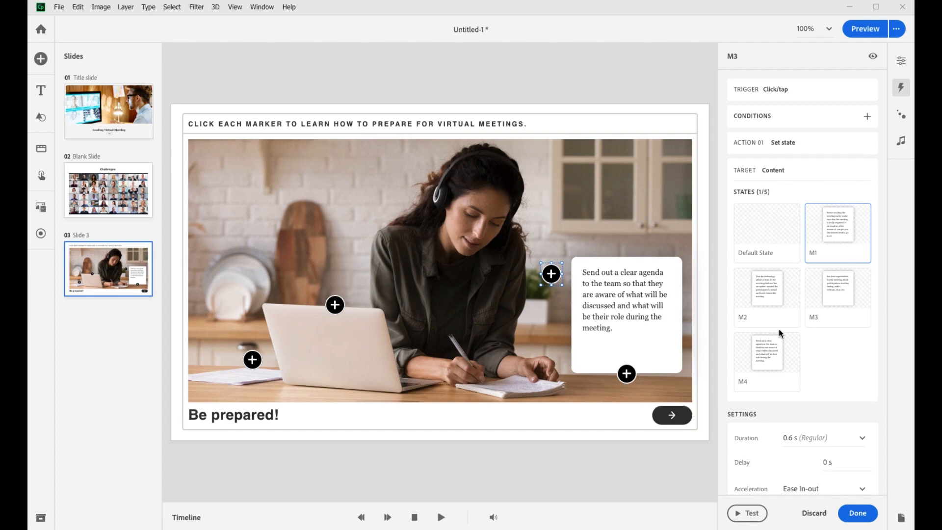
left_click(826, 305)
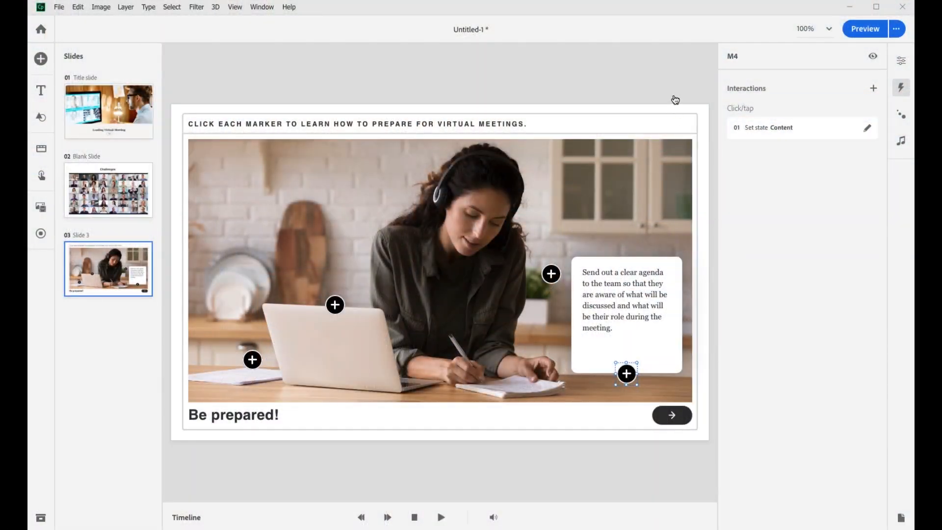
Add a slide-level Objects Clicked trigger that requires all of the markers M1, M2, M3 and M4 to be visited
left_click(675, 100)
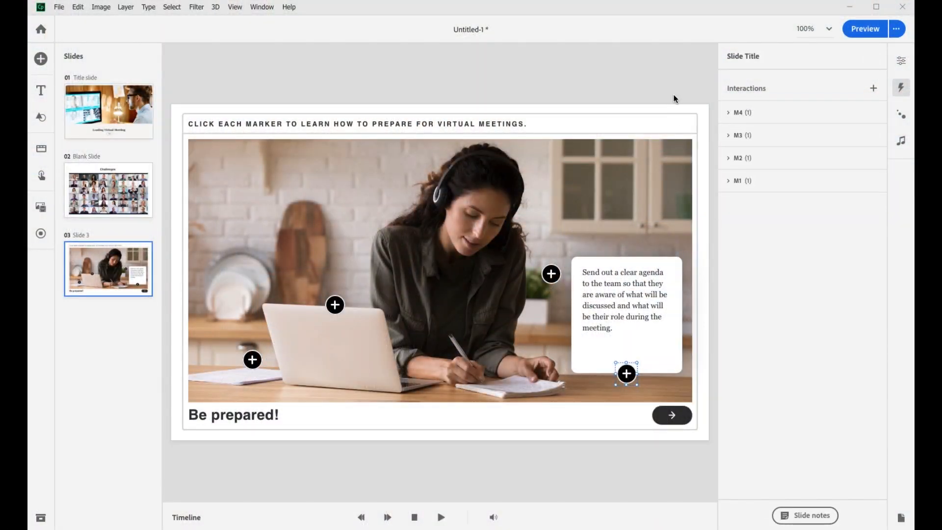
left_click(874, 88)
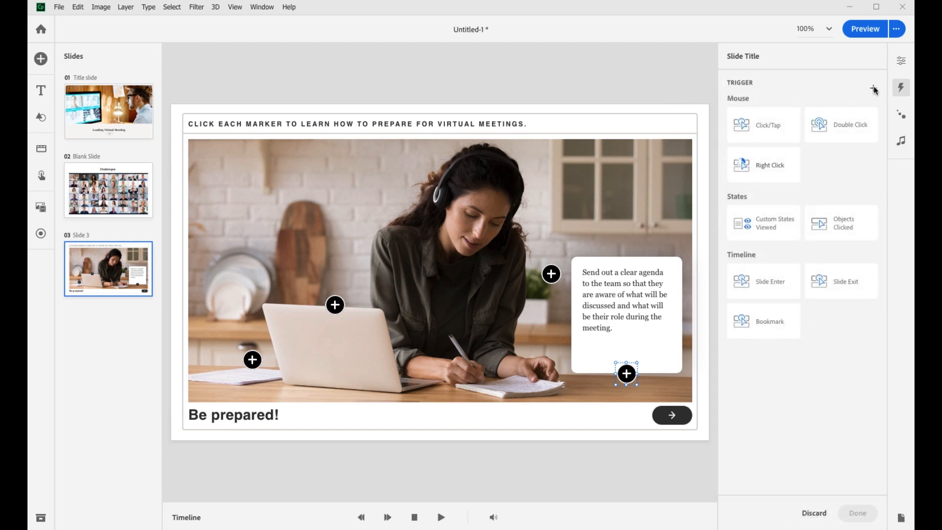
left_click(841, 222)
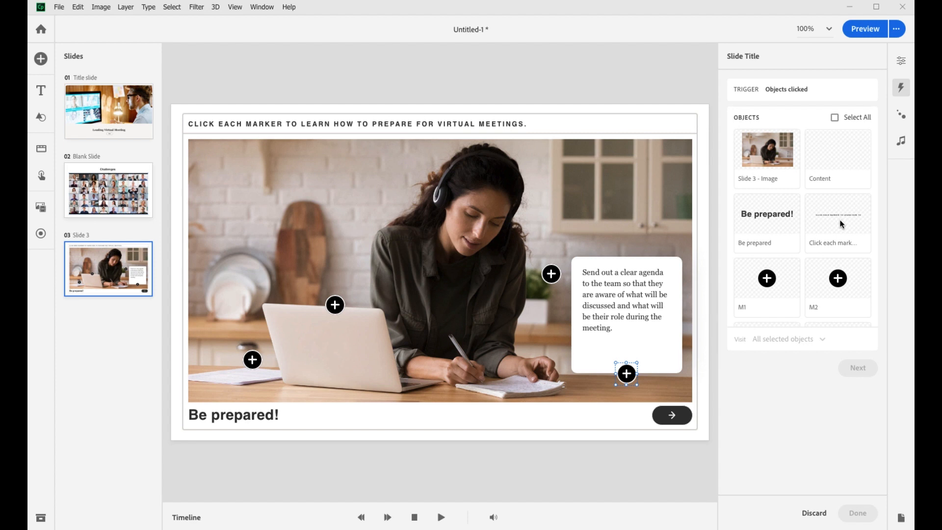
scroll(840, 221, "down", 3)
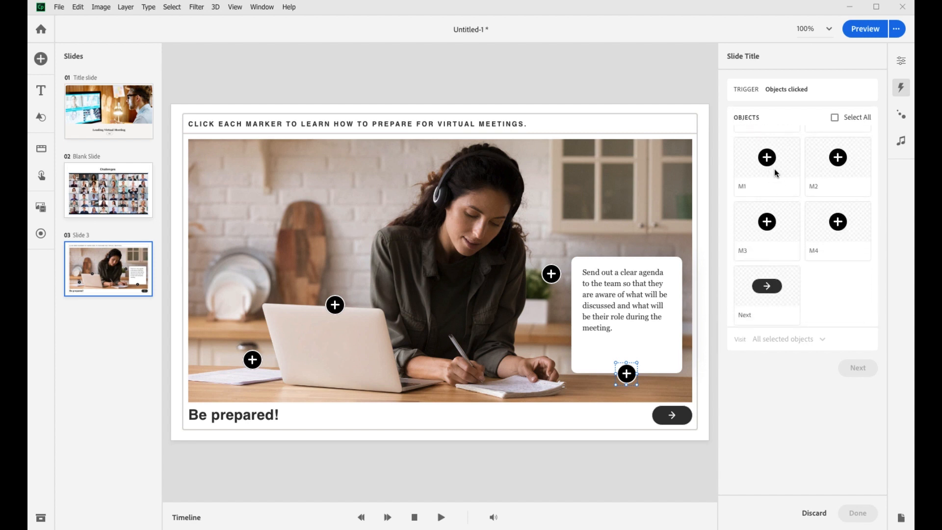
left_click(775, 172)
left_click(844, 169)
left_click(799, 226)
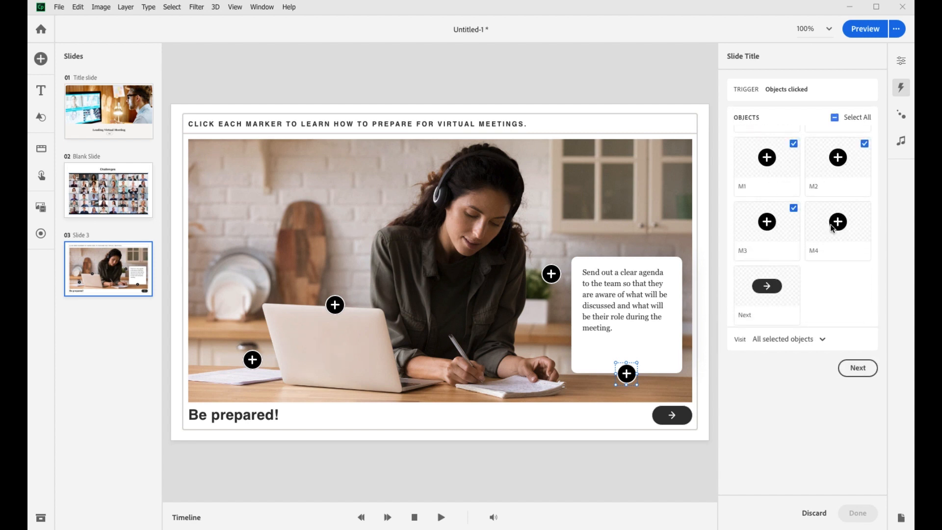
left_click(857, 368)
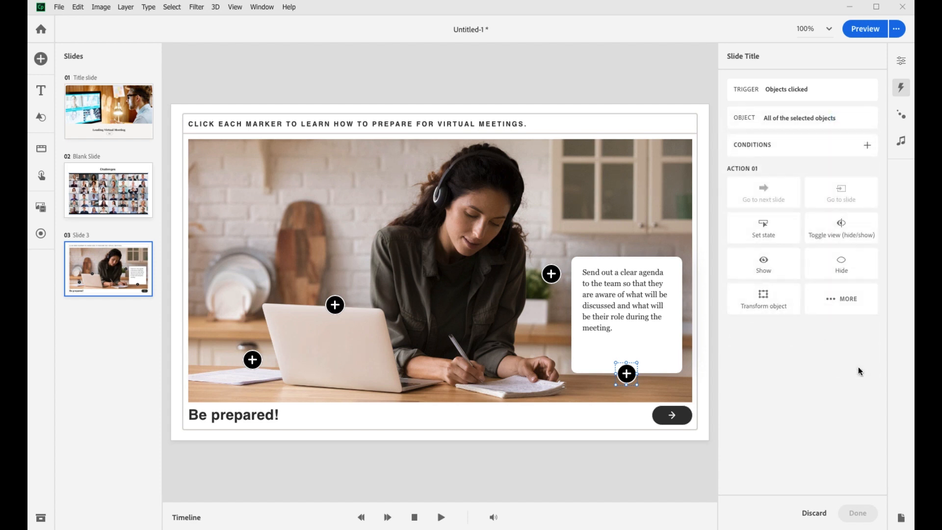
Give the trigger a Show action targeting the Next button and save the interaction
left_click(762, 269)
scroll(762, 270, "down", 3)
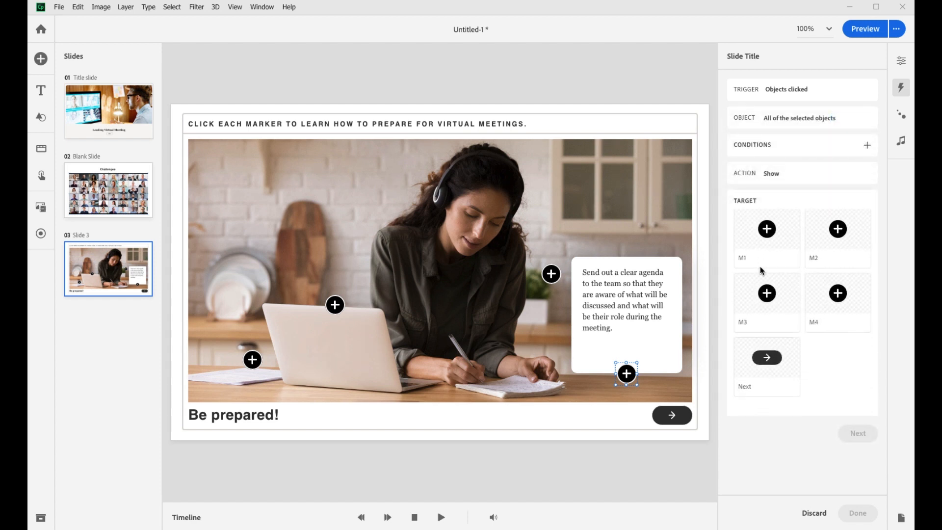
left_click(766, 360)
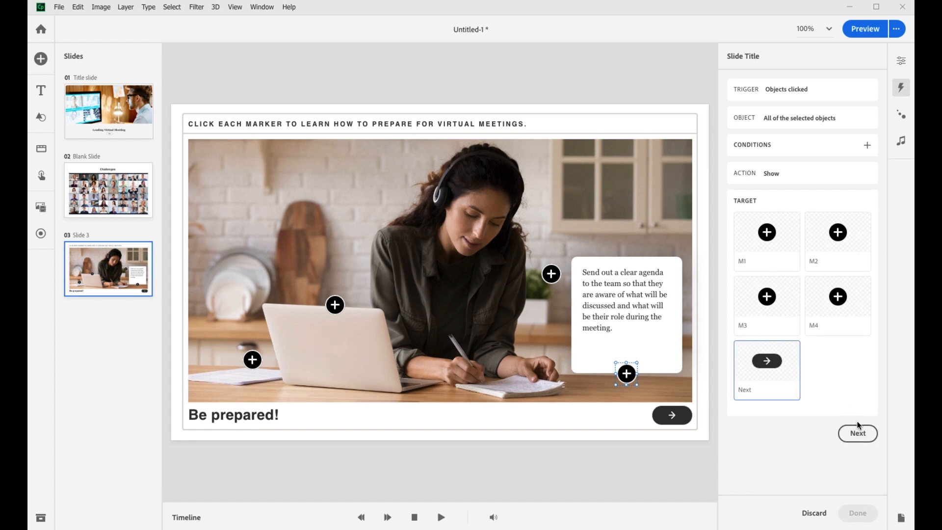
left_click(861, 436)
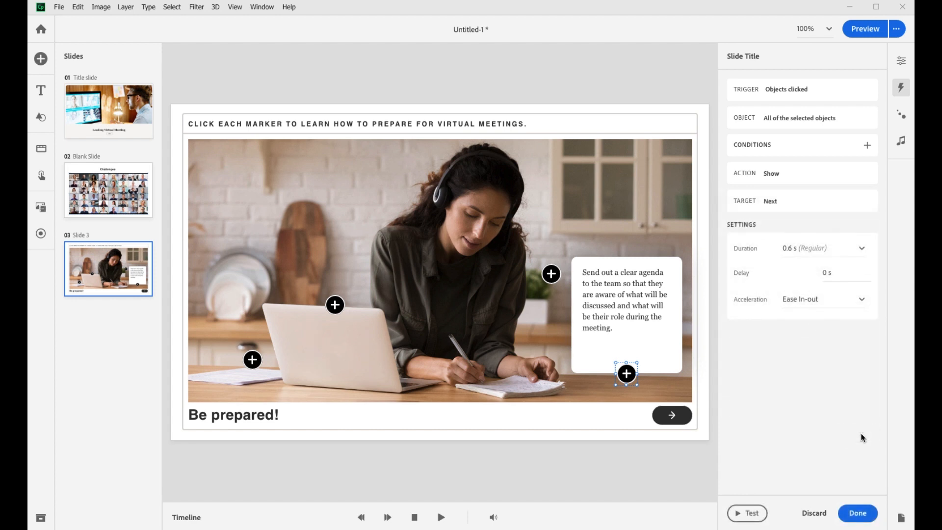
left_click(866, 516)
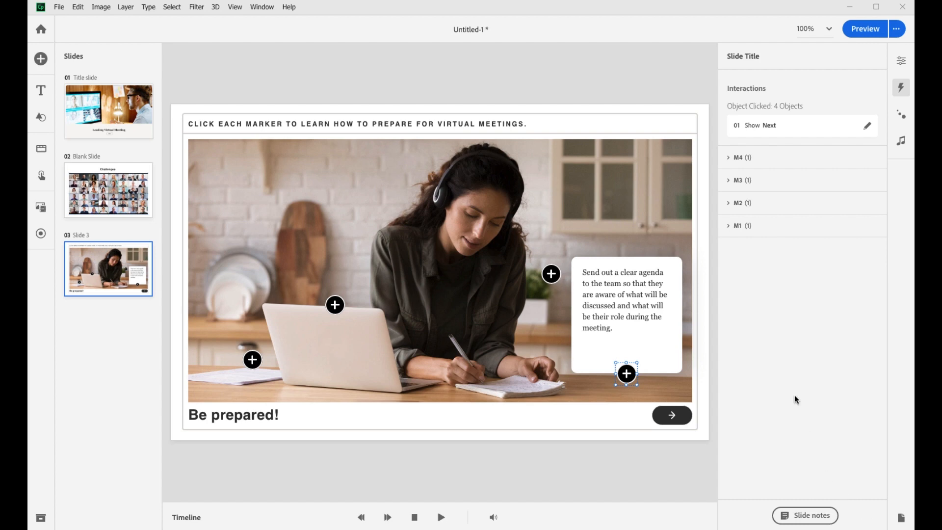
Preview slide 3 and test all four markers to check their tips and visited states
left_click(859, 29)
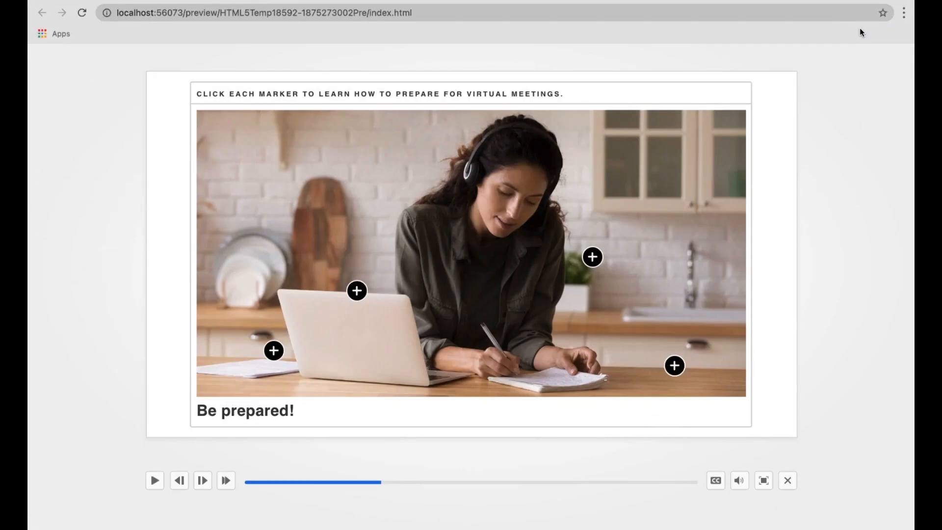
left_click(275, 351)
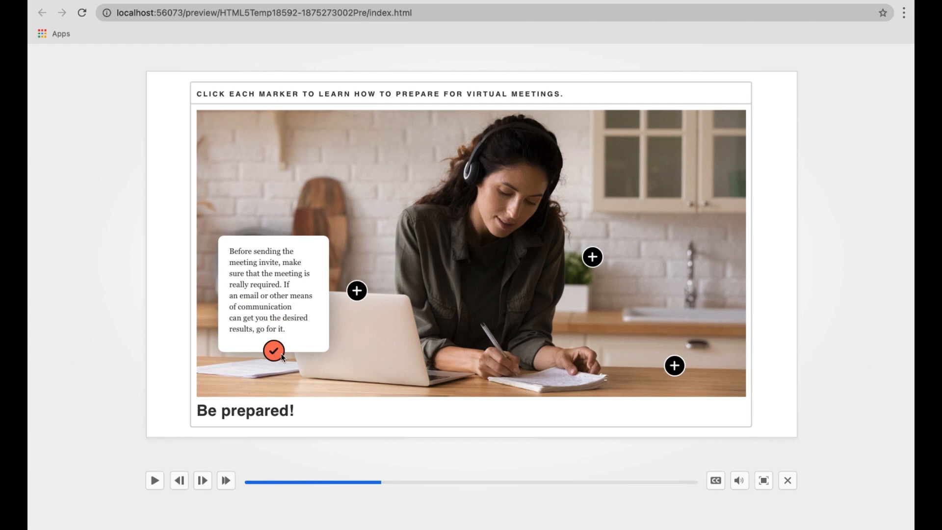
left_click(357, 291)
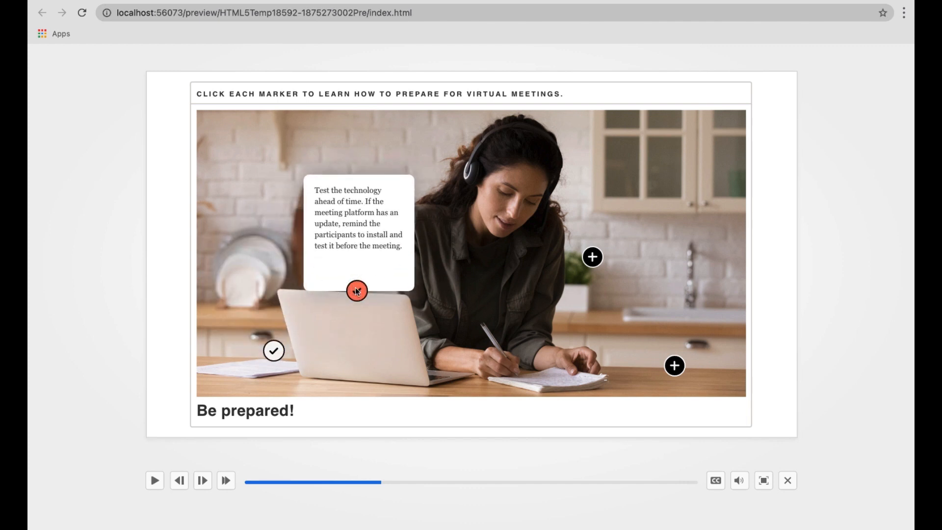
left_click(592, 257)
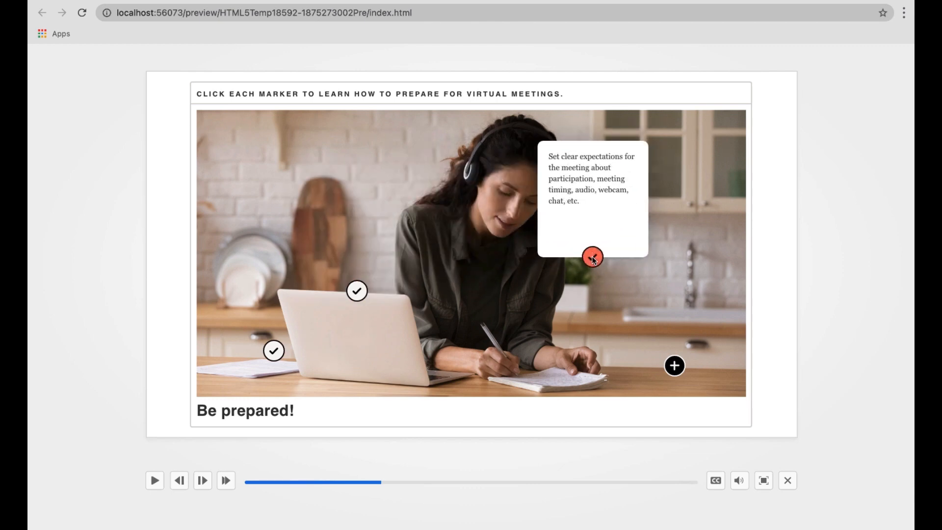
left_click(679, 365)
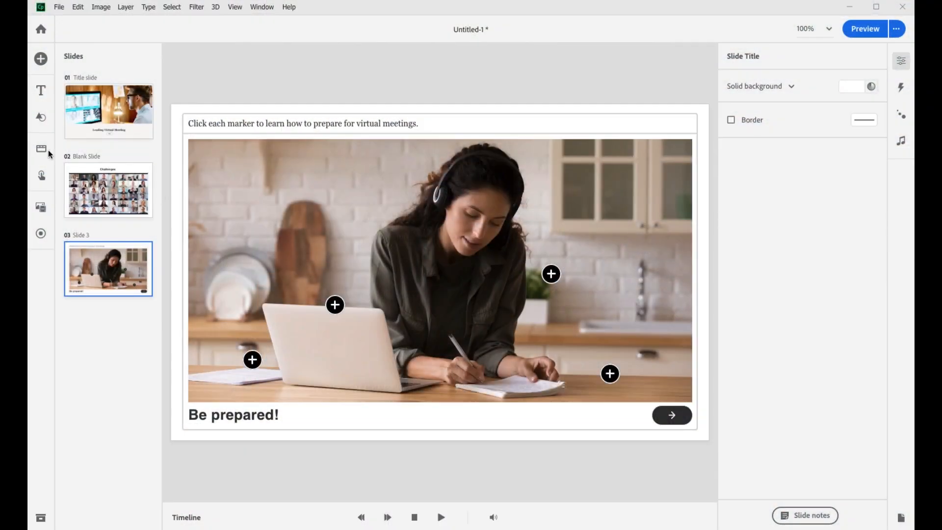
Insert a flipcards widget in the style with tall image cards and a title below each image, and set it to four cards
left_click(48, 152)
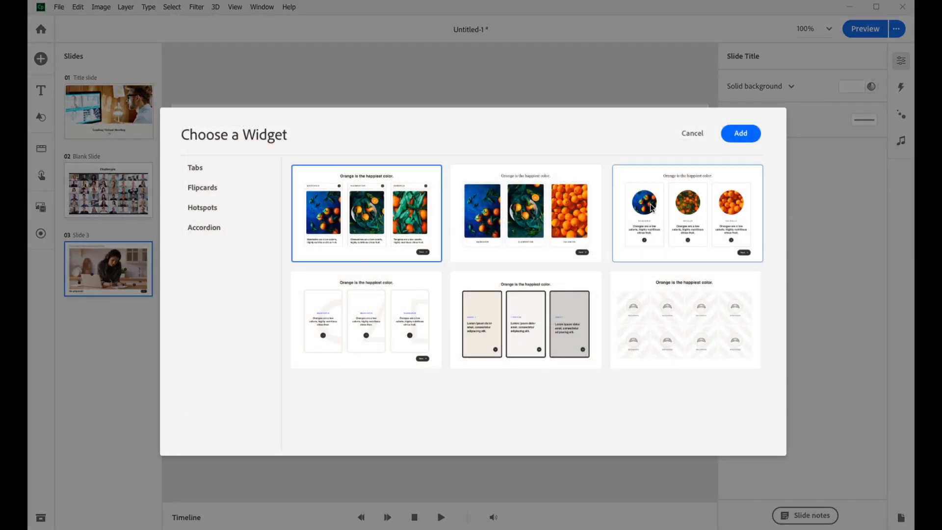
double_click(368, 318)
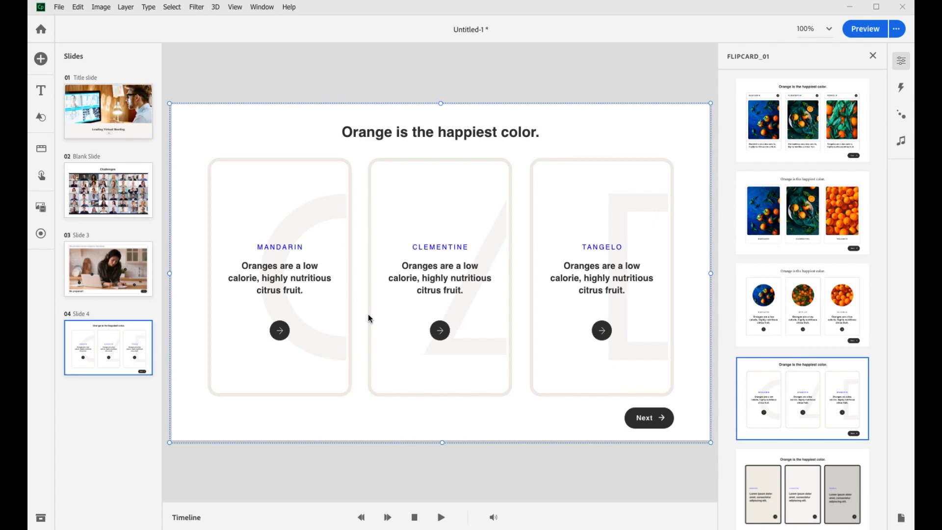
left_click(844, 300)
left_click(827, 225)
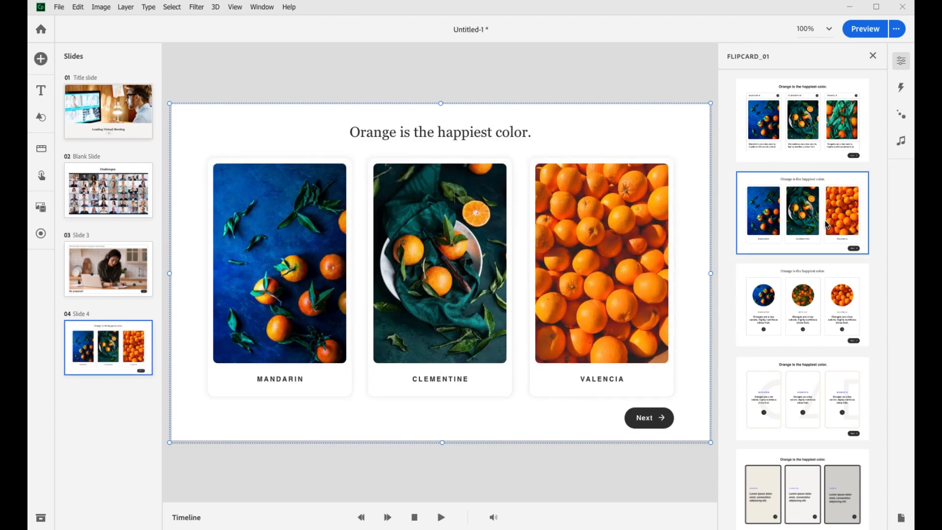
left_click(873, 56)
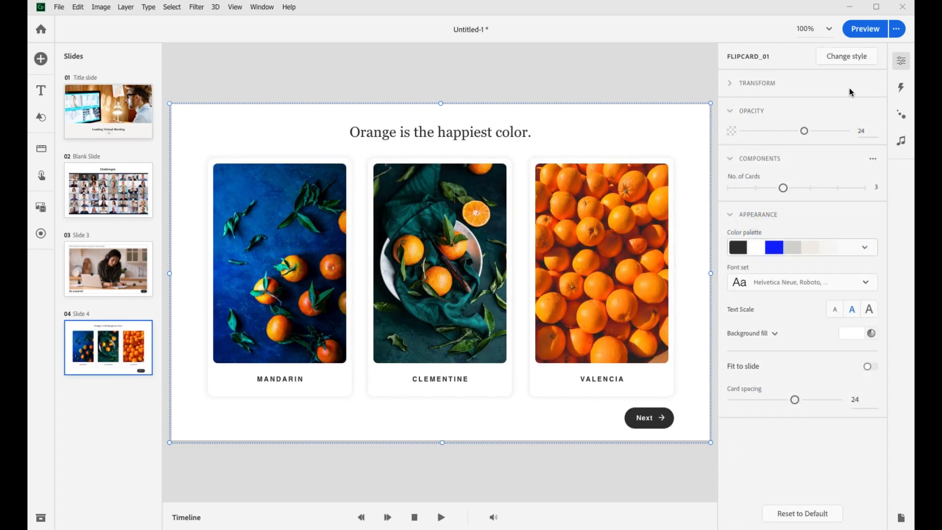
left_click(810, 188)
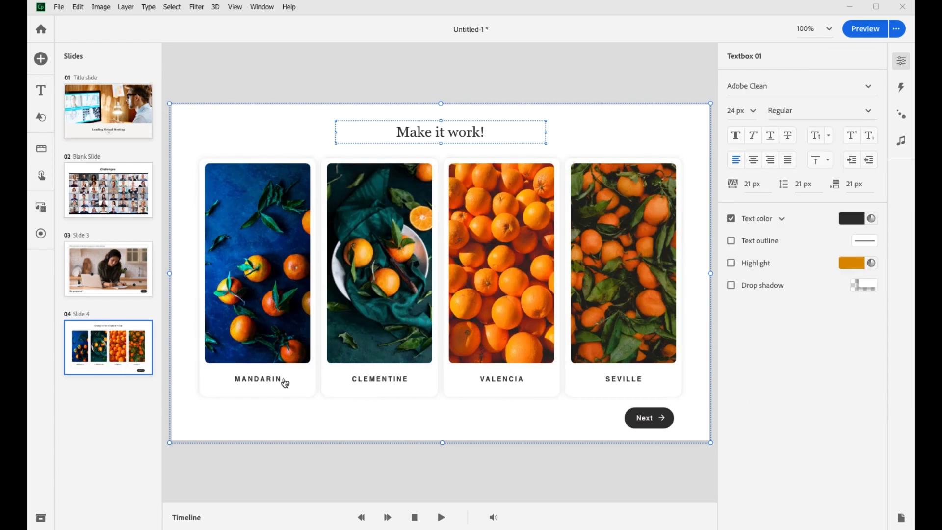
Customize the "Make it work!" flipcards' fronts and backs for the topics Participation, Microphone, Webcam and Stay on track
left_click(277, 384)
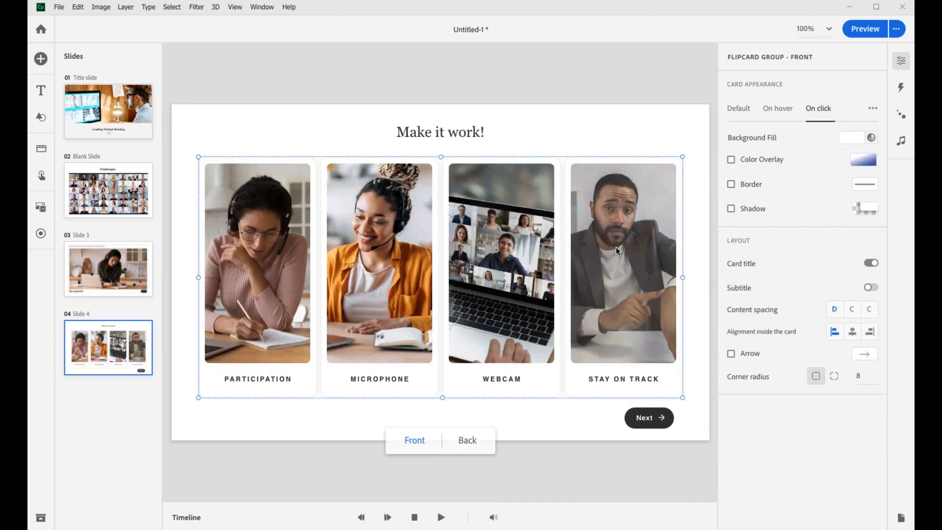
left_click(467, 440)
left_click(252, 184)
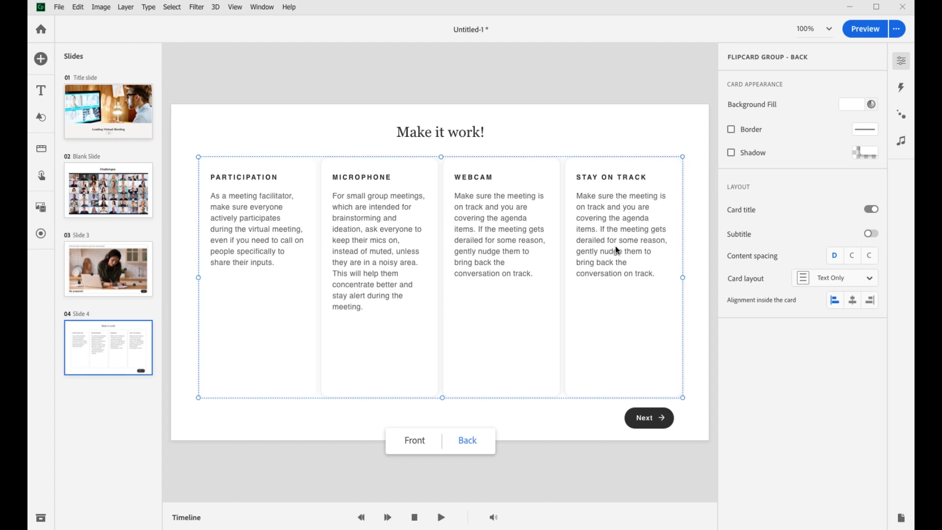
Preview the flipcard slide and flip the Participation, Microphone and Webcam cards
left_click(858, 30)
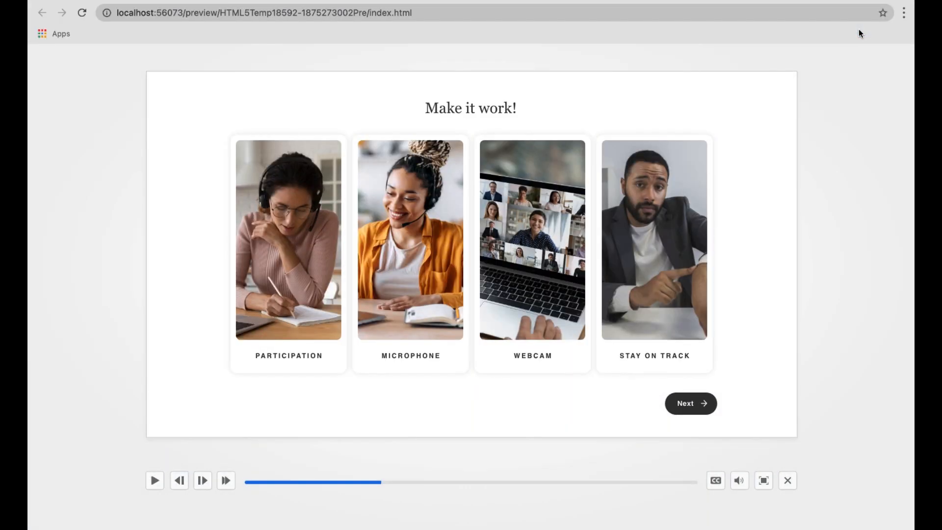
left_click(281, 349)
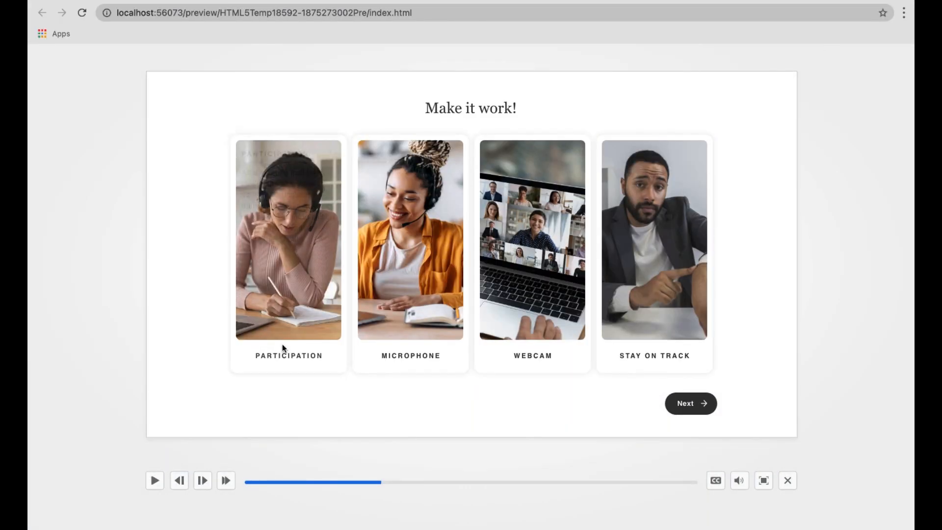
left_click(401, 306)
left_click(534, 290)
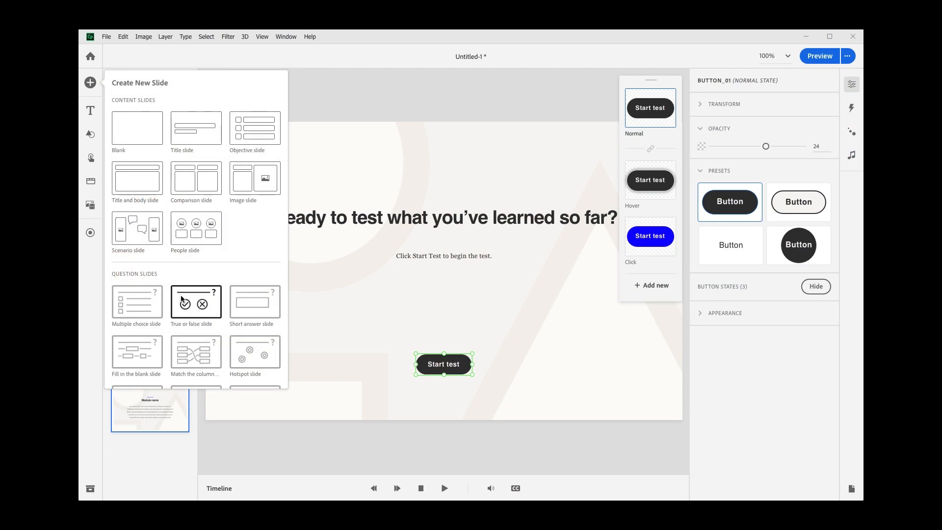
Add a multiple choice question slide after the test introduction slide
left_click(134, 250)
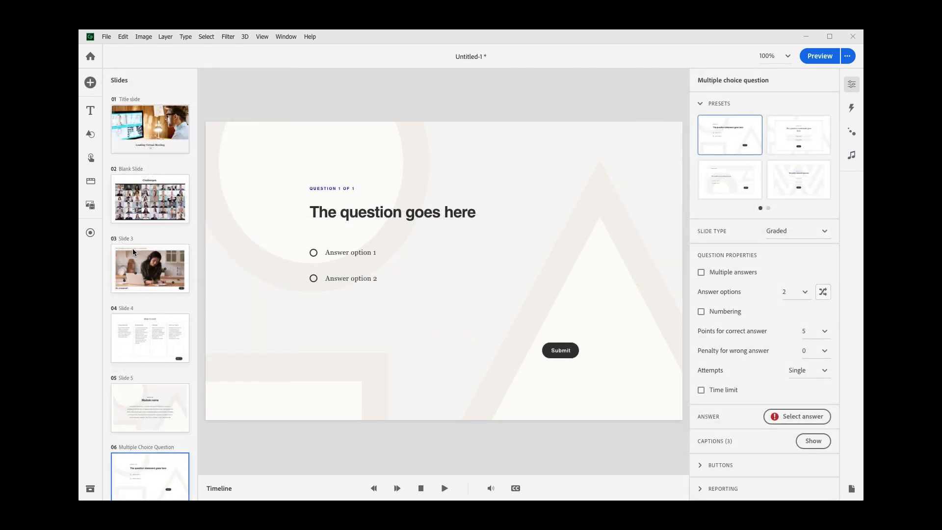